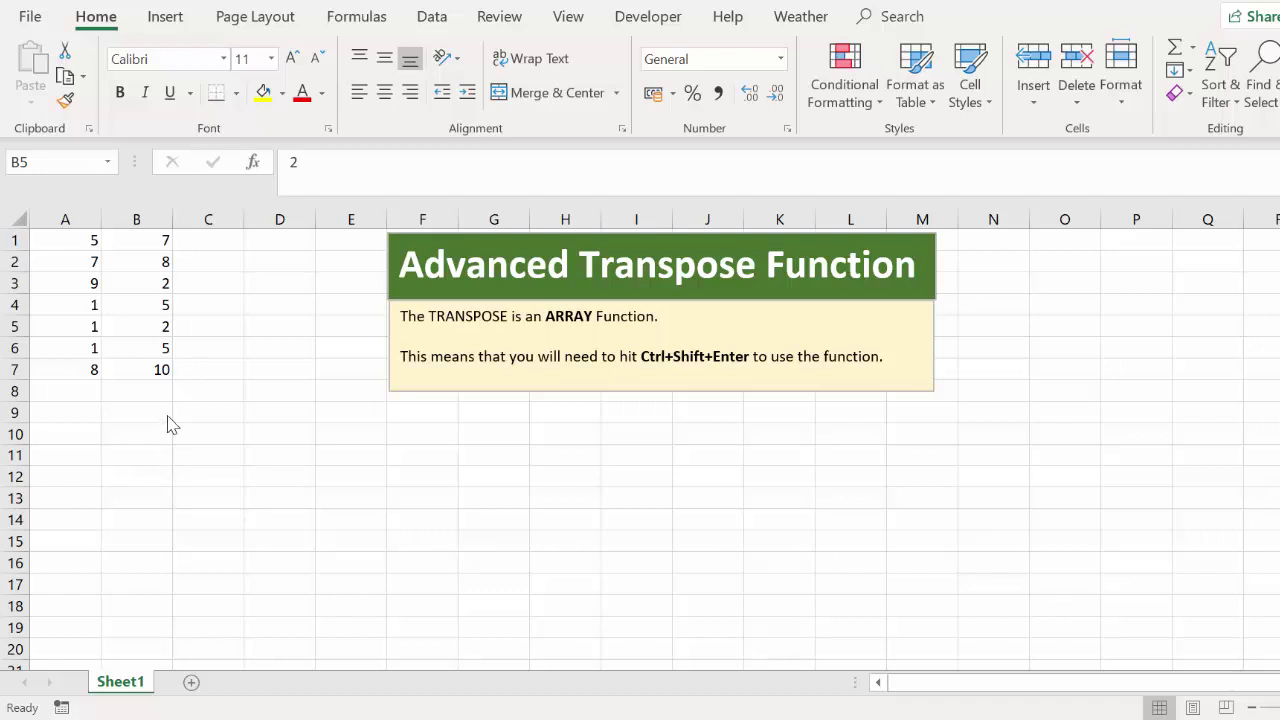
Step: Copy the range A1:B7 and paste it transposed starting at cell A10
{"action": "left_click_drag", "start_coordinate": [80, 238], "coordinate": [150, 370]}
{"action": "left_click", "coordinate": [65, 76]}
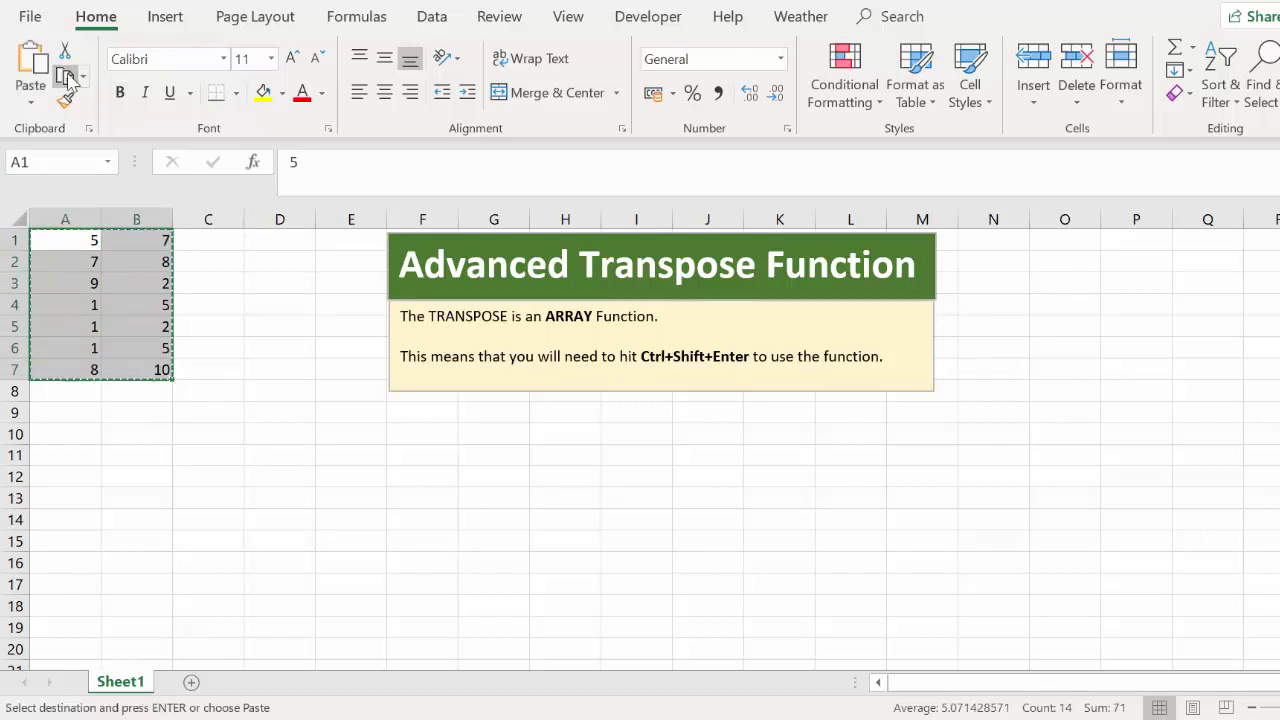
{"action": "left_click", "coordinate": [60, 432]}
{"action": "left_click", "coordinate": [30, 100]}
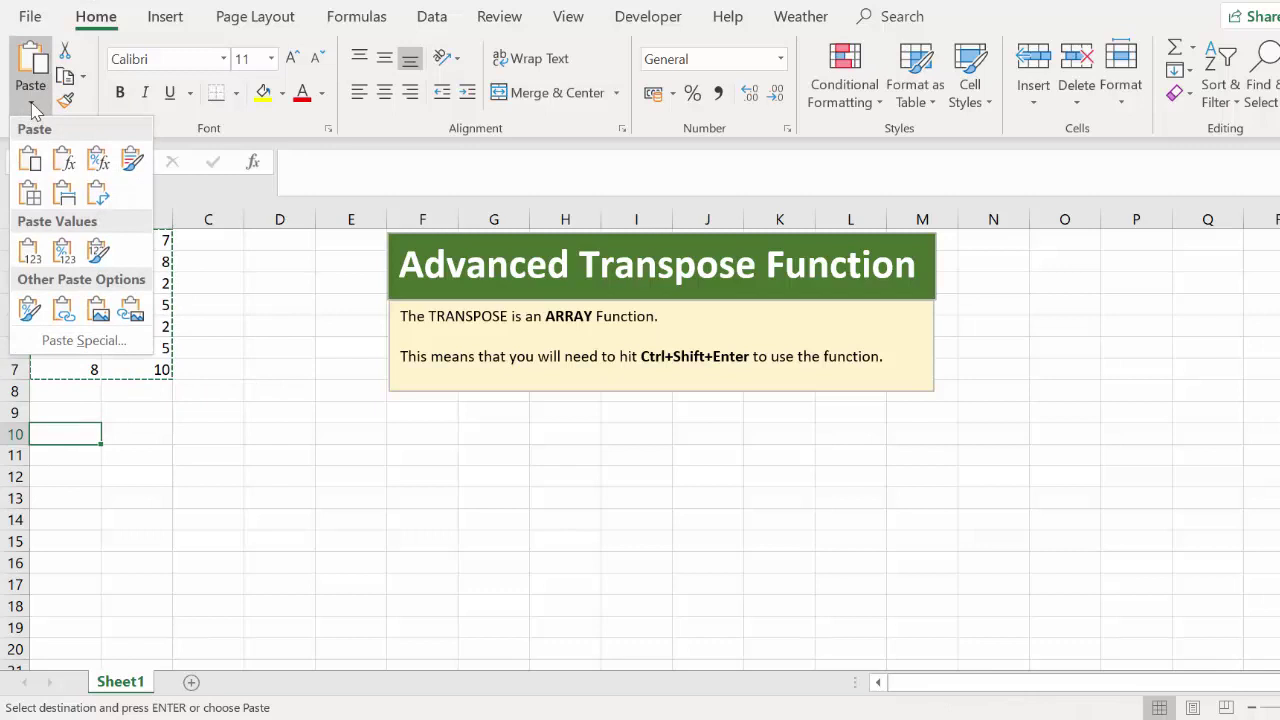
{"action": "left_click", "coordinate": [100, 196]}
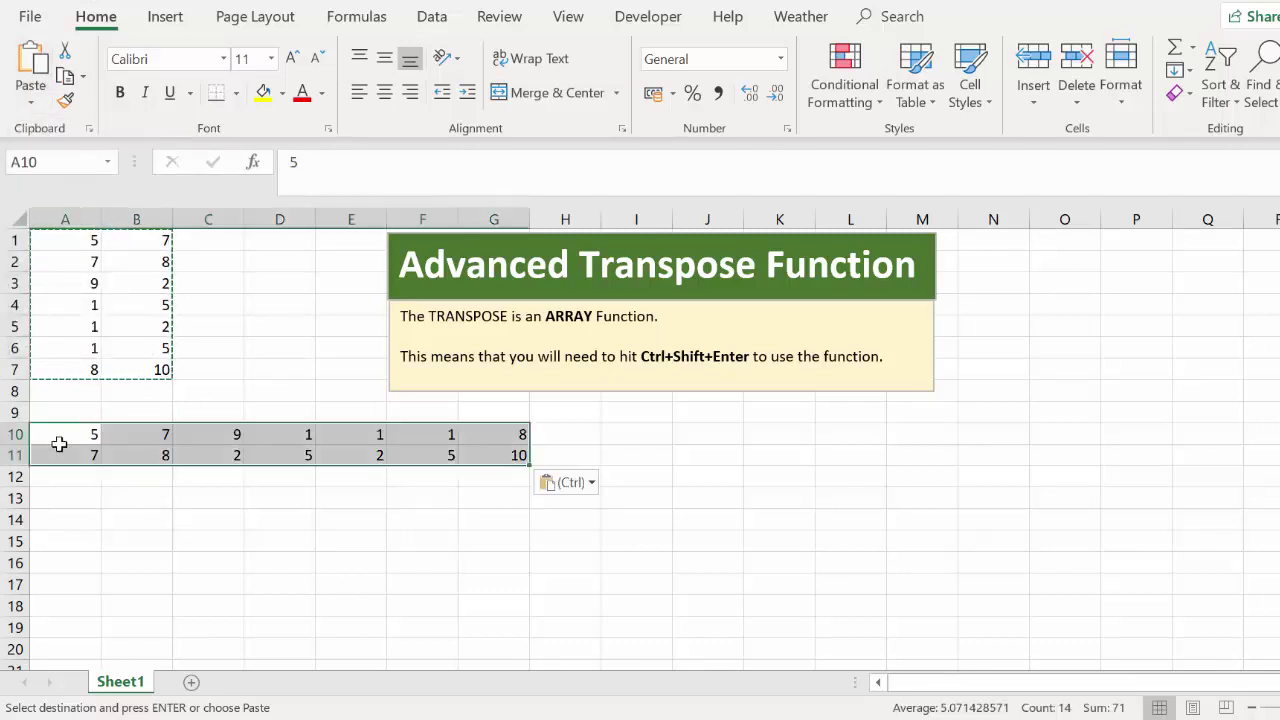
Step: Compare the transposed values in A10:G11 with the source columns in A1:B7
{"action": "left_click_drag", "start_coordinate": [60, 442], "coordinate": [540, 457]}
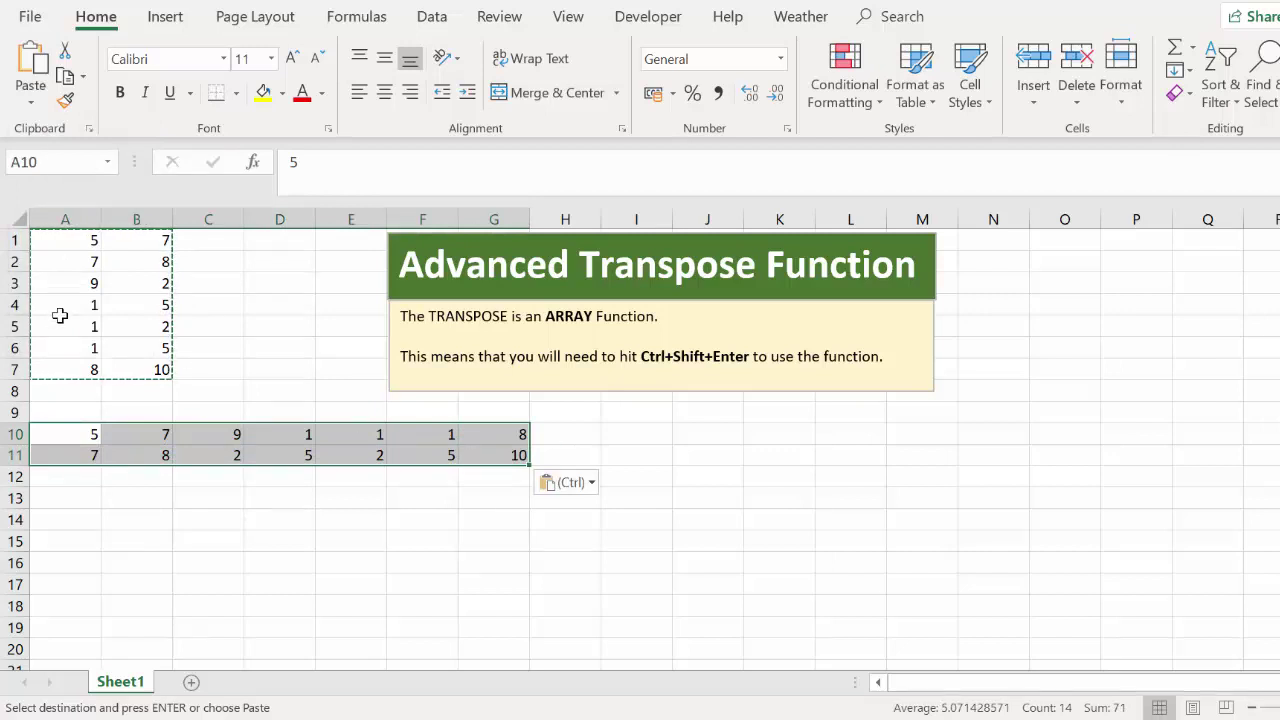
{"action": "left_click", "coordinate": [60, 326]}
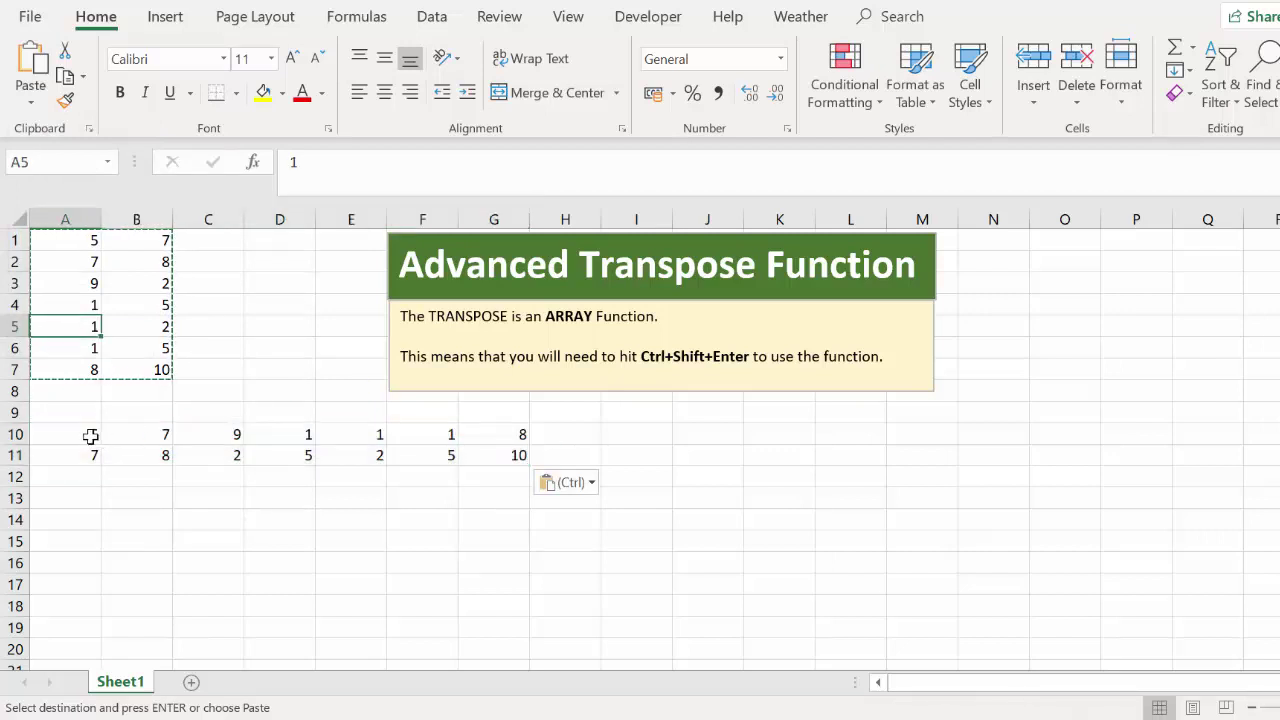
{"action": "left_click_drag", "start_coordinate": [94, 437], "coordinate": [472, 462]}
{"action": "scroll", "coordinate": [490, 450], "scroll_direction": "down", "scroll_amount": 1}
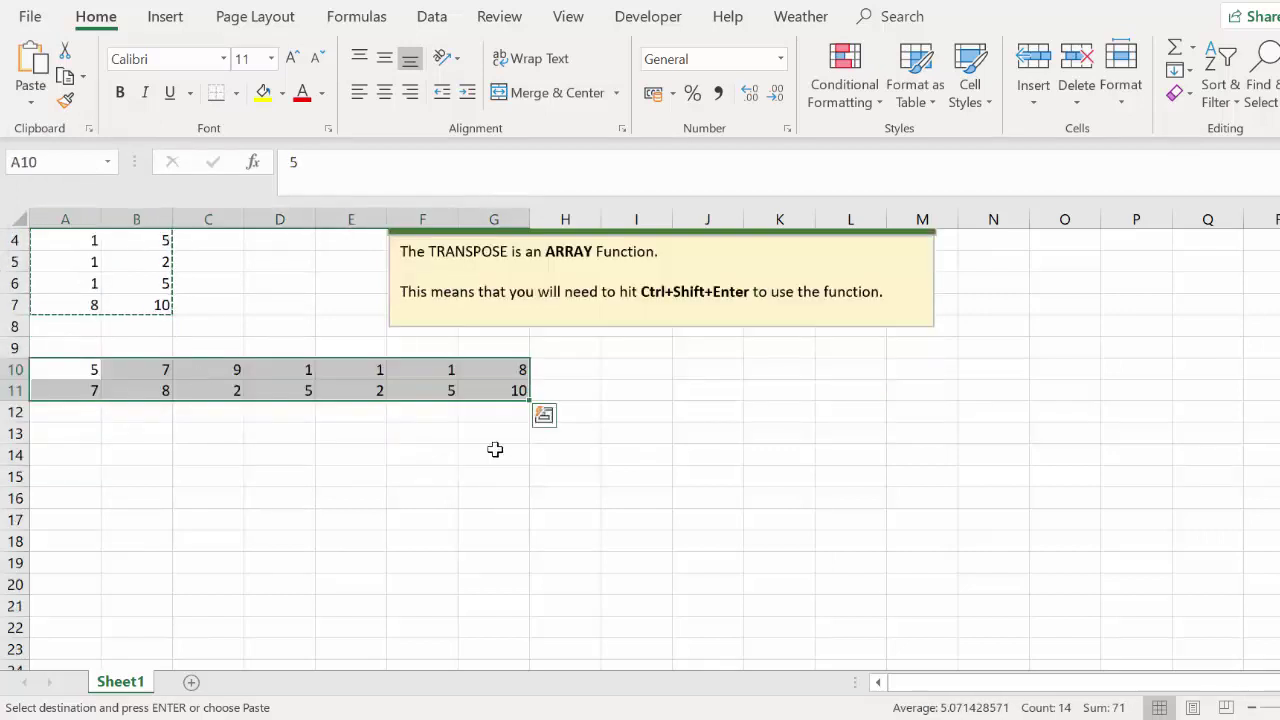
{"action": "scroll", "coordinate": [300, 475], "scroll_direction": "up", "scroll_amount": 1}
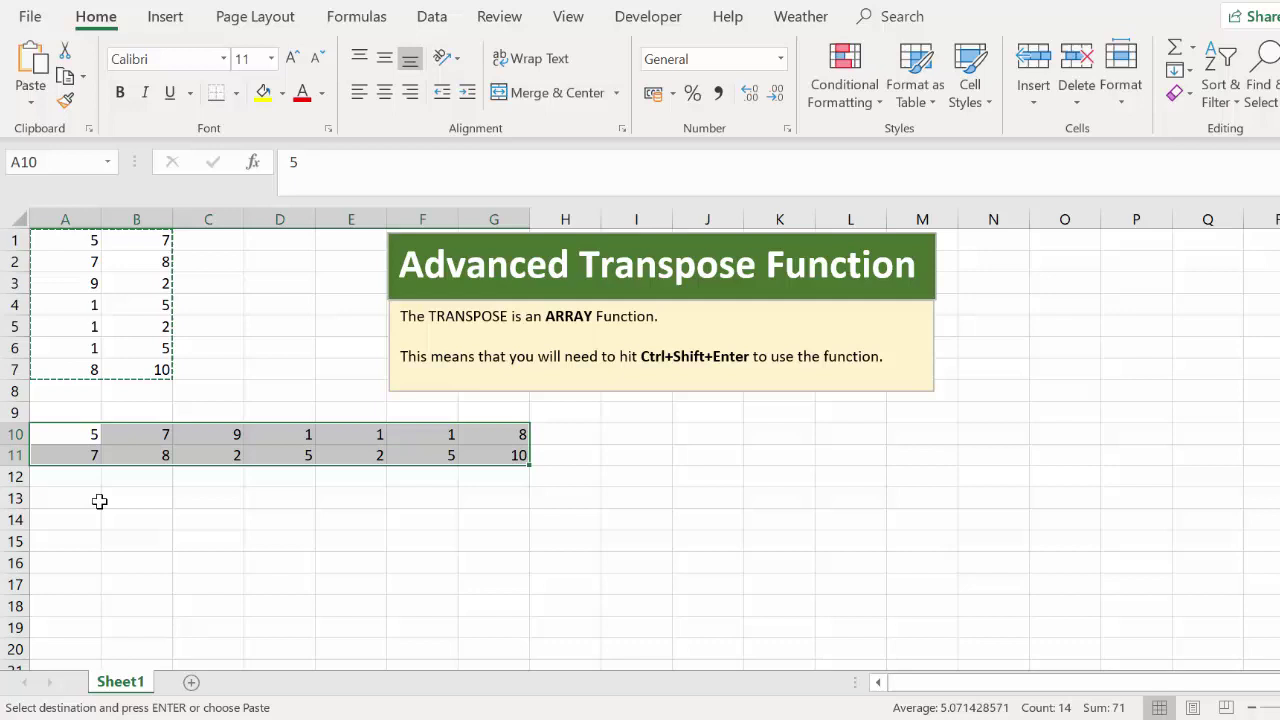
{"action": "left_click_drag", "start_coordinate": [94, 443], "coordinate": [500, 455]}
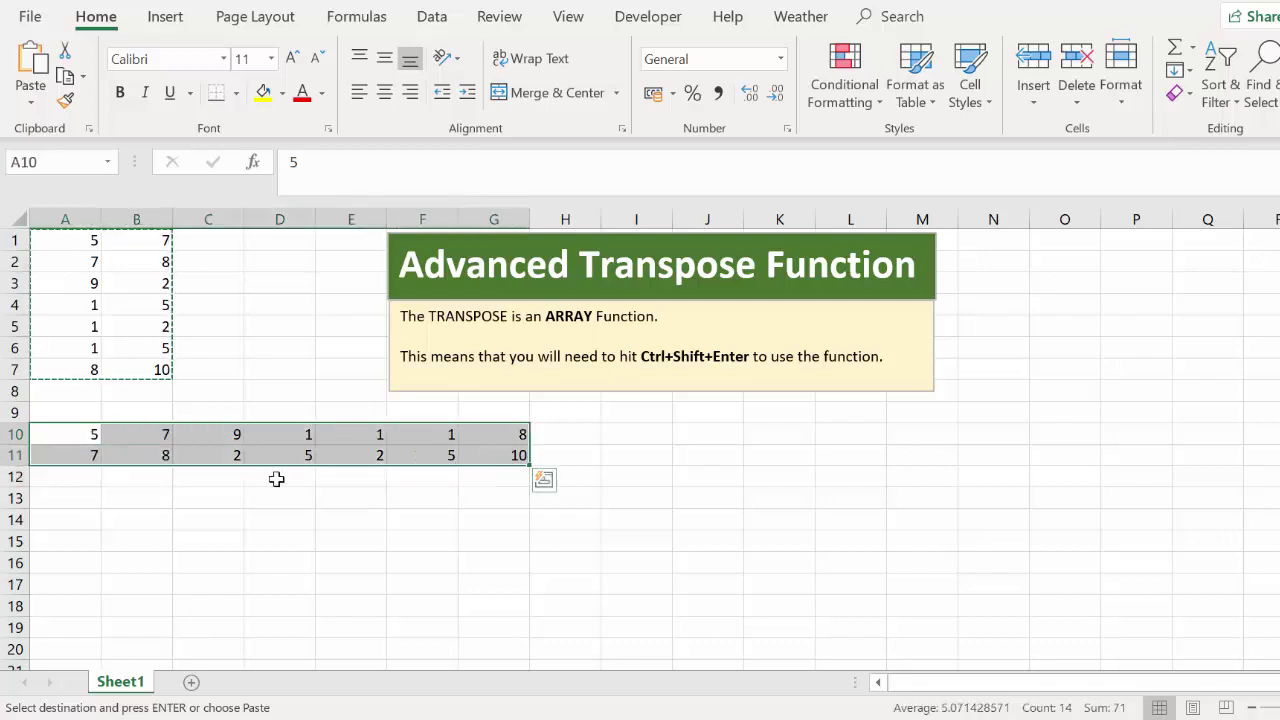
{"action": "left_click", "coordinate": [80, 500]}
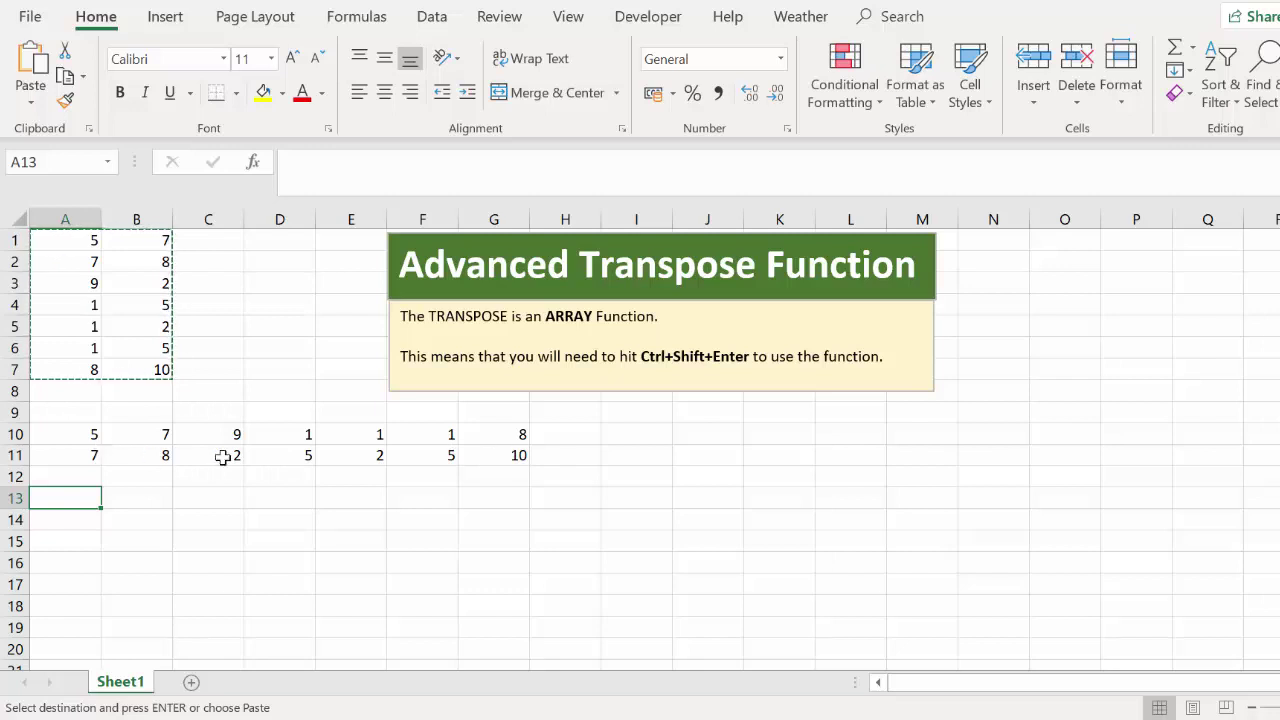
Step: Set source cell A1 to 7 and manually set its transposed copy in A10 to 7 as well
{"action": "left_click", "coordinate": [95, 241]}
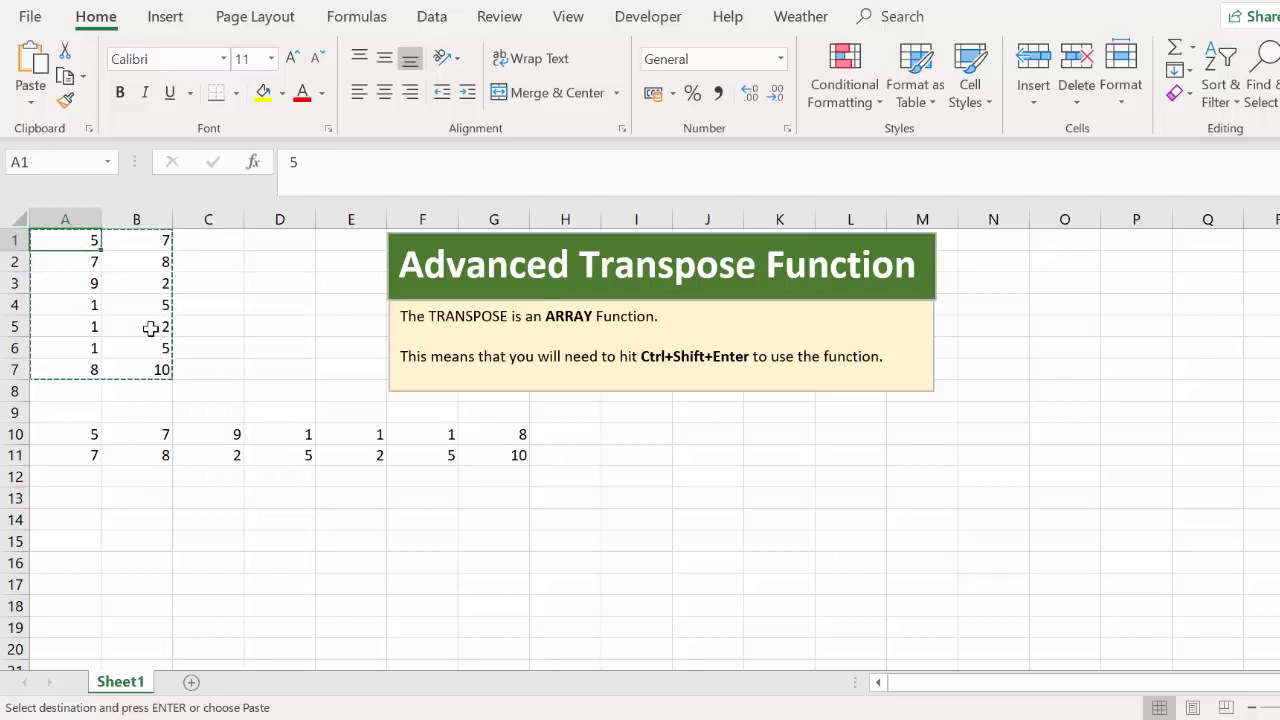
{"action": "type", "text": "7"}
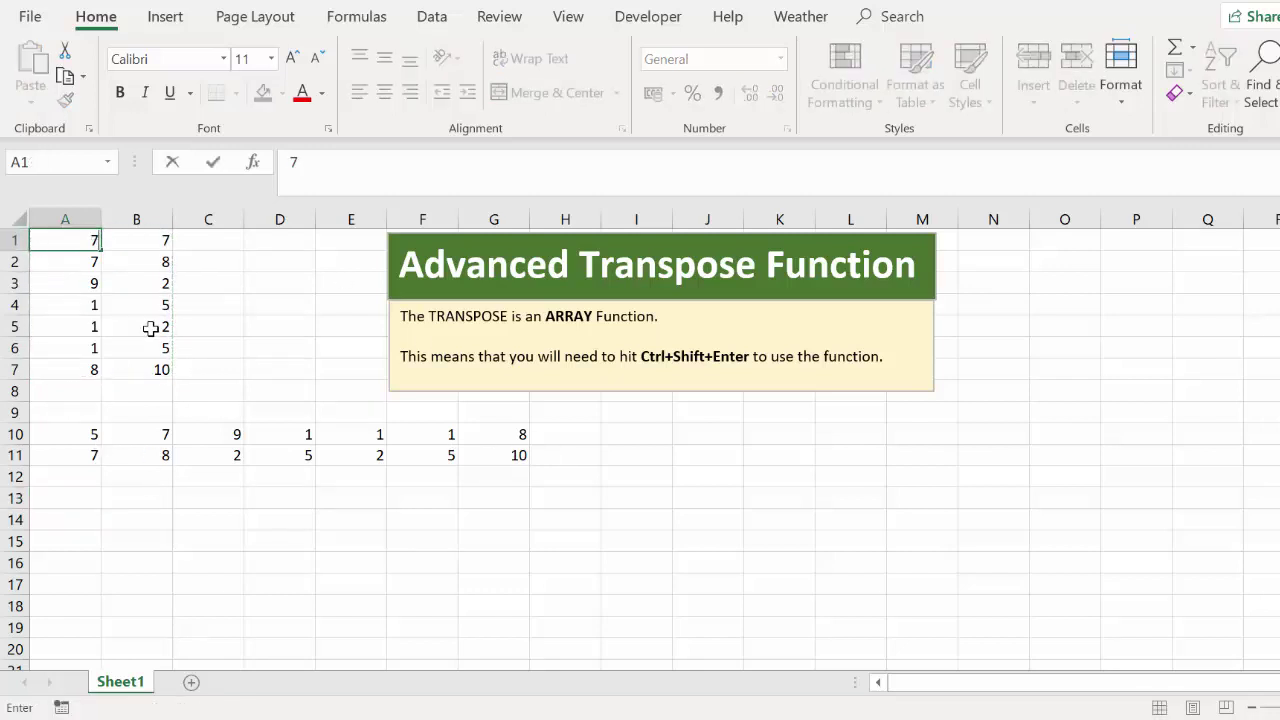
{"action": "left_click", "coordinate": [91, 433]}
{"action": "type", "text": "7"}
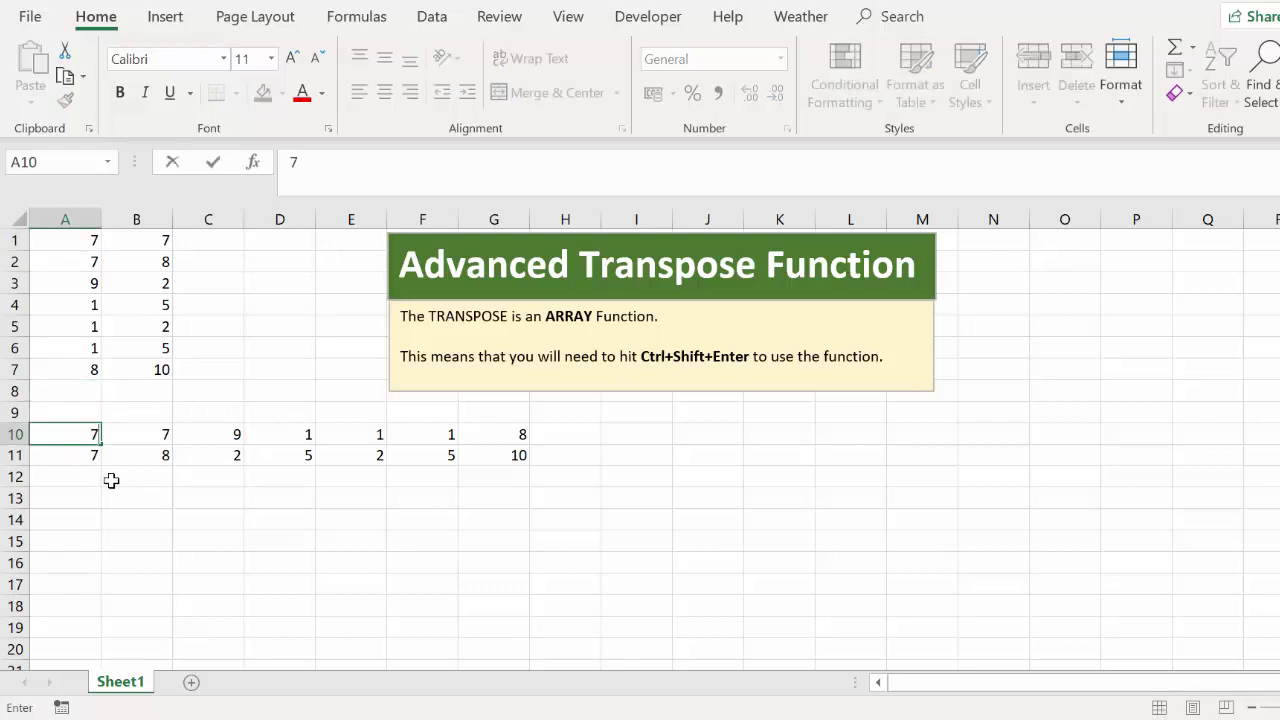
{"action": "left_click", "coordinate": [109, 477]}
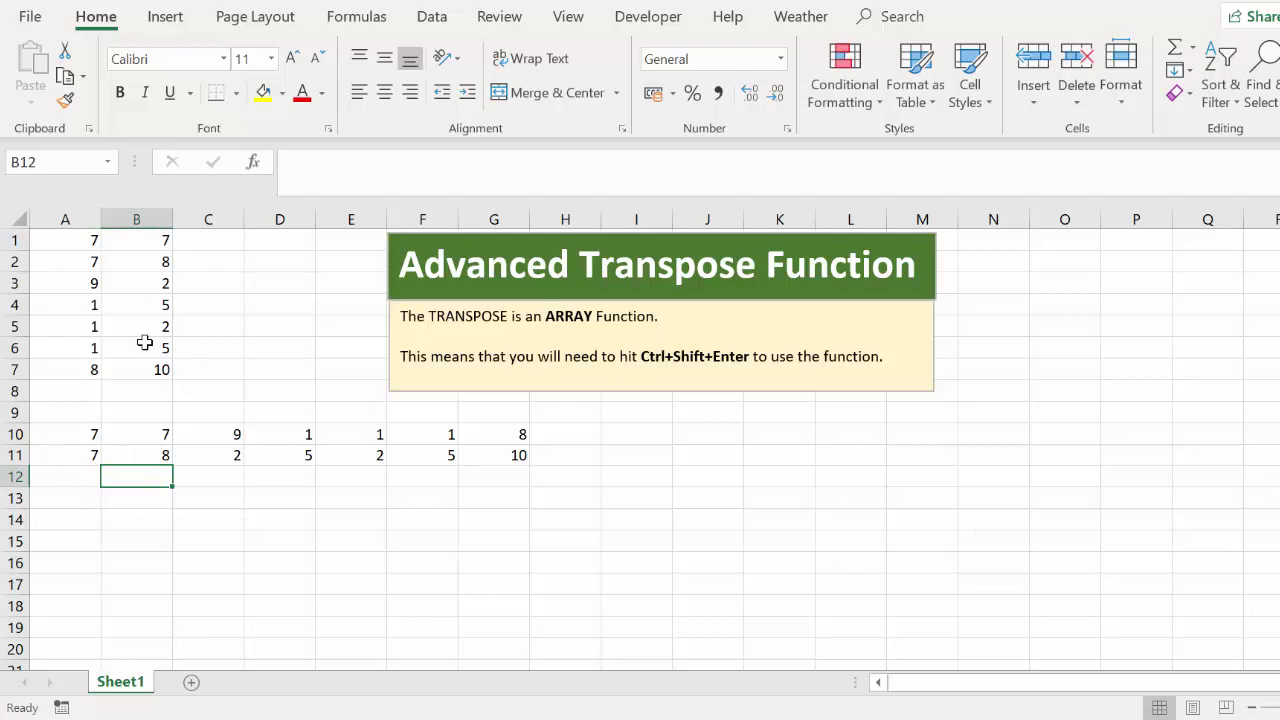
Step: Clear the pasted transposed values from A10:G11
{"action": "left_click", "coordinate": [266, 409]}
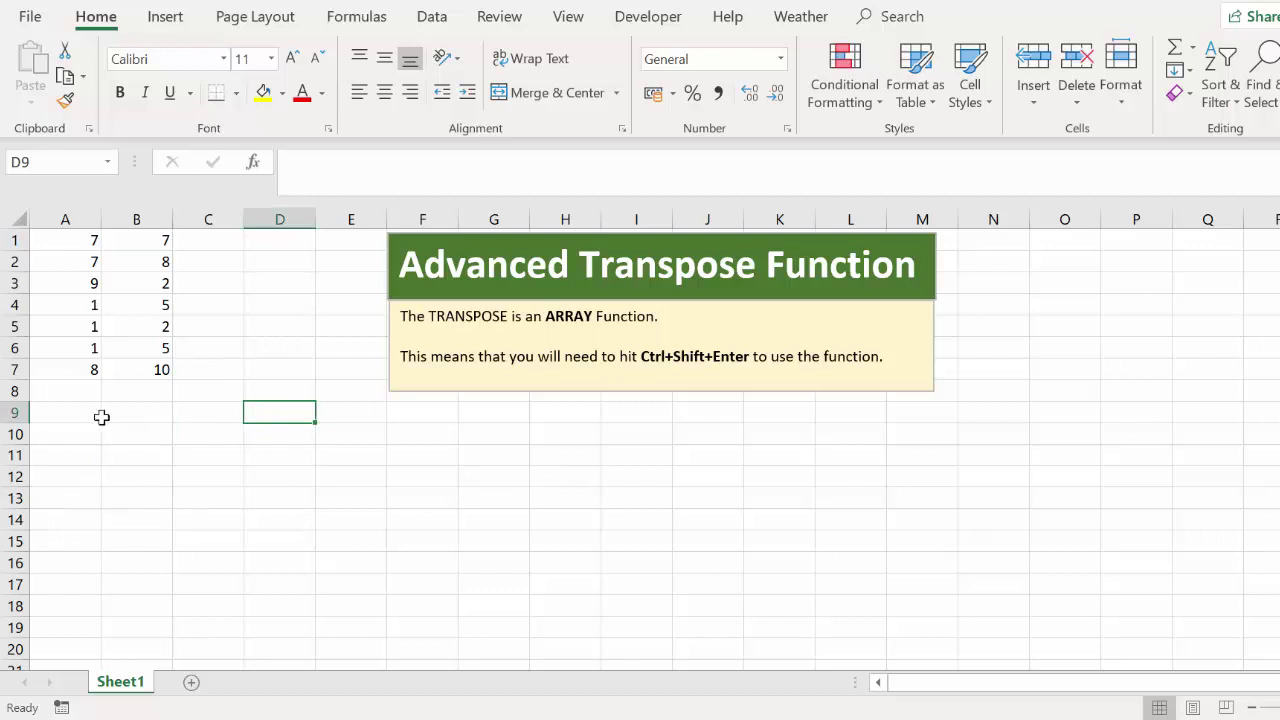
{"action": "left_click_drag", "start_coordinate": [101, 417], "coordinate": [490, 443]}
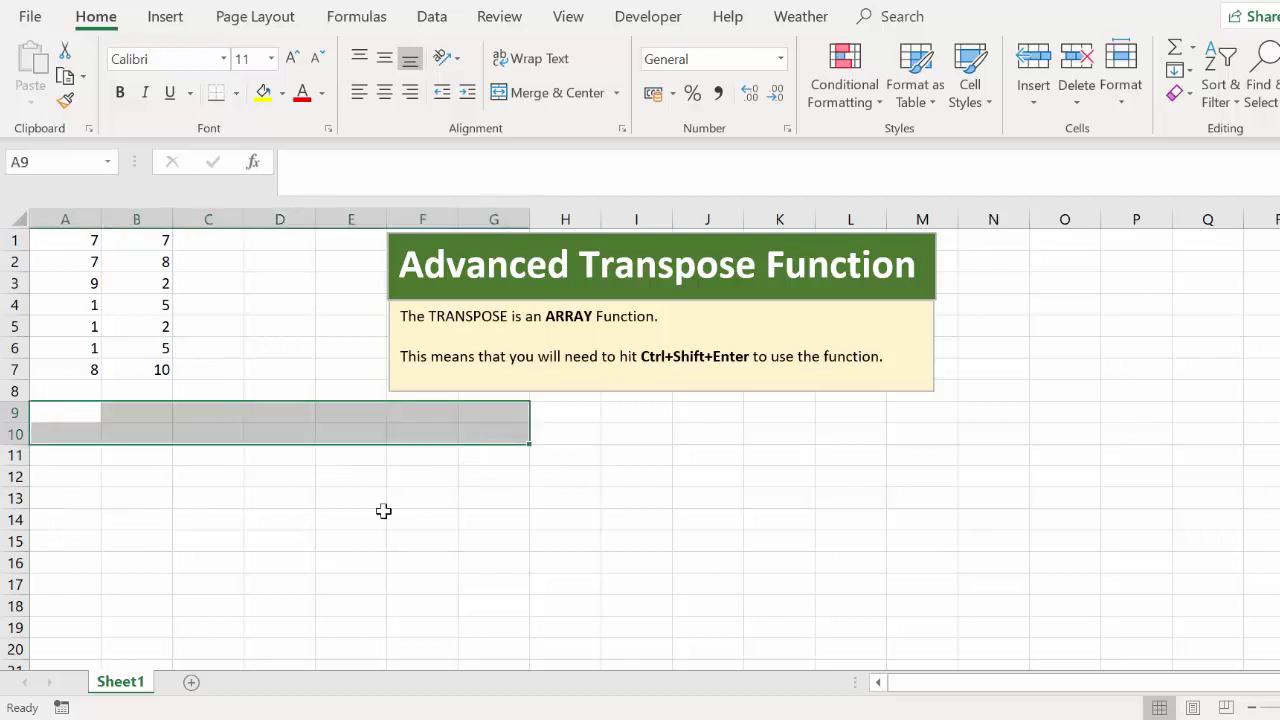
{"action": "left_click", "coordinate": [375, 518]}
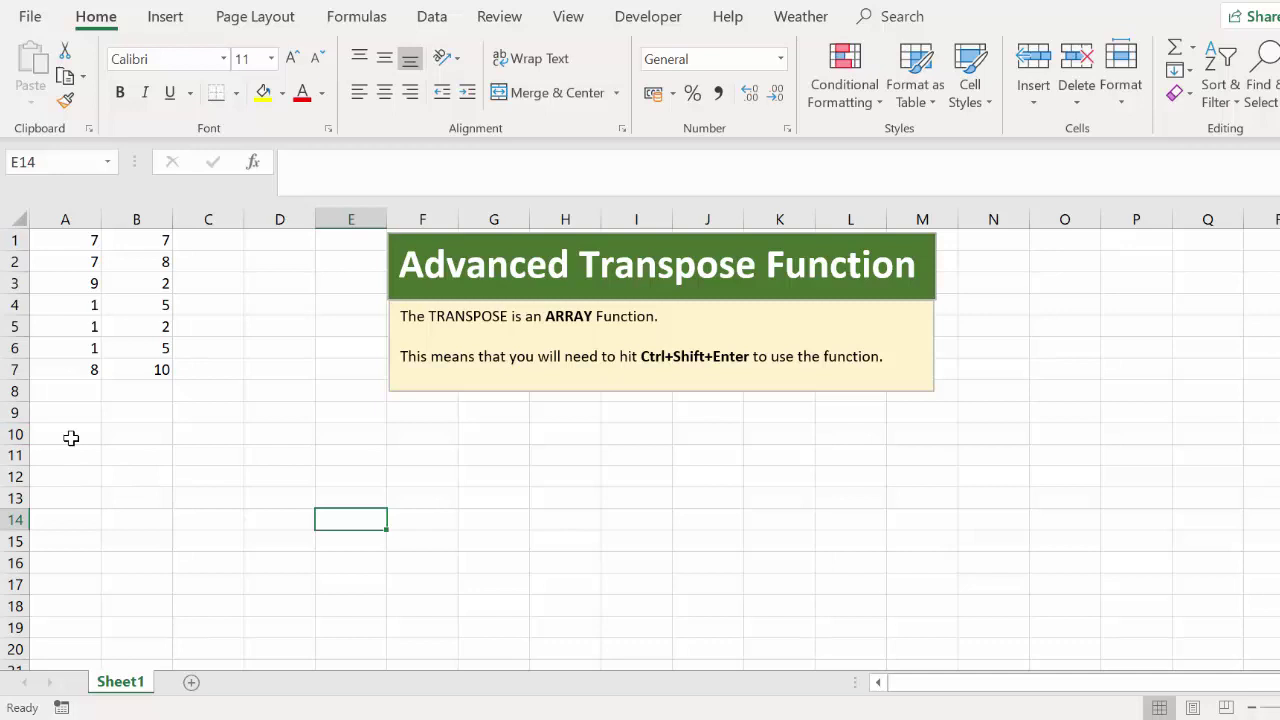
{"action": "left_click", "coordinate": [280, 458]}
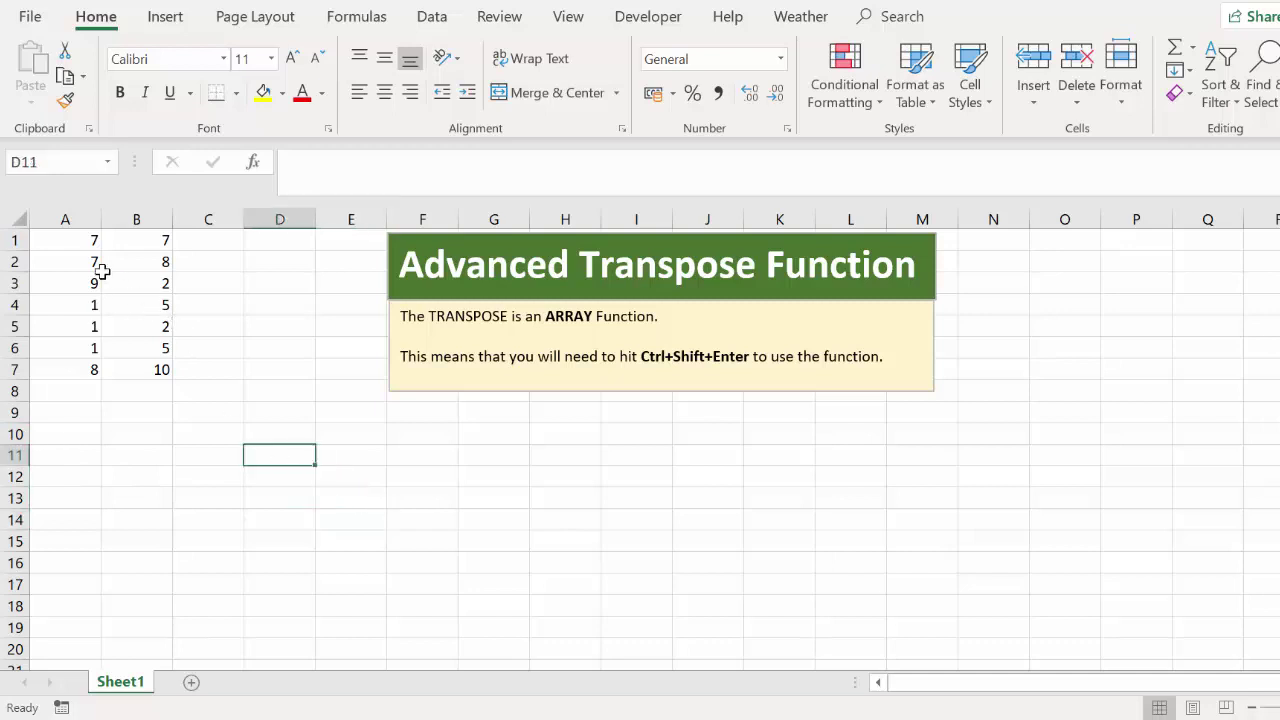
Step: Try a transposed paste of the updated A1:B7 range at cell A10, and undo it
{"action": "left_click_drag", "start_coordinate": [80, 241], "coordinate": [128, 363]}
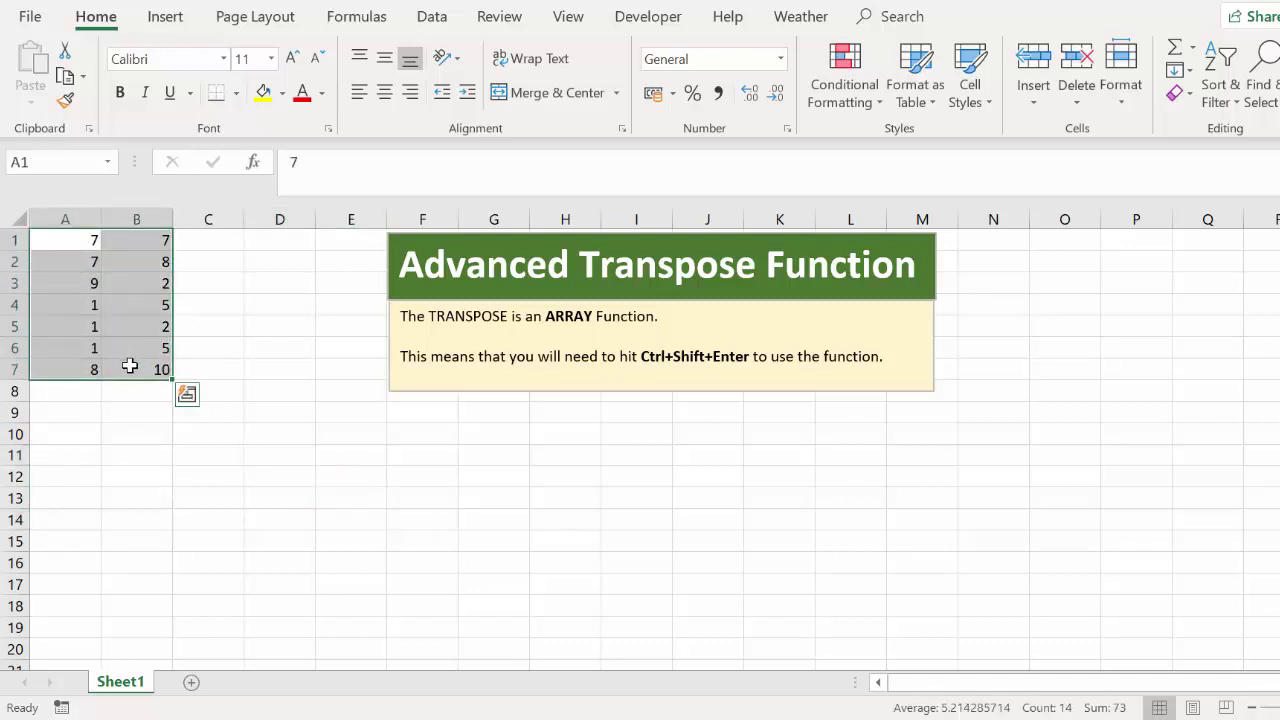
{"action": "left_click", "coordinate": [65, 76]}
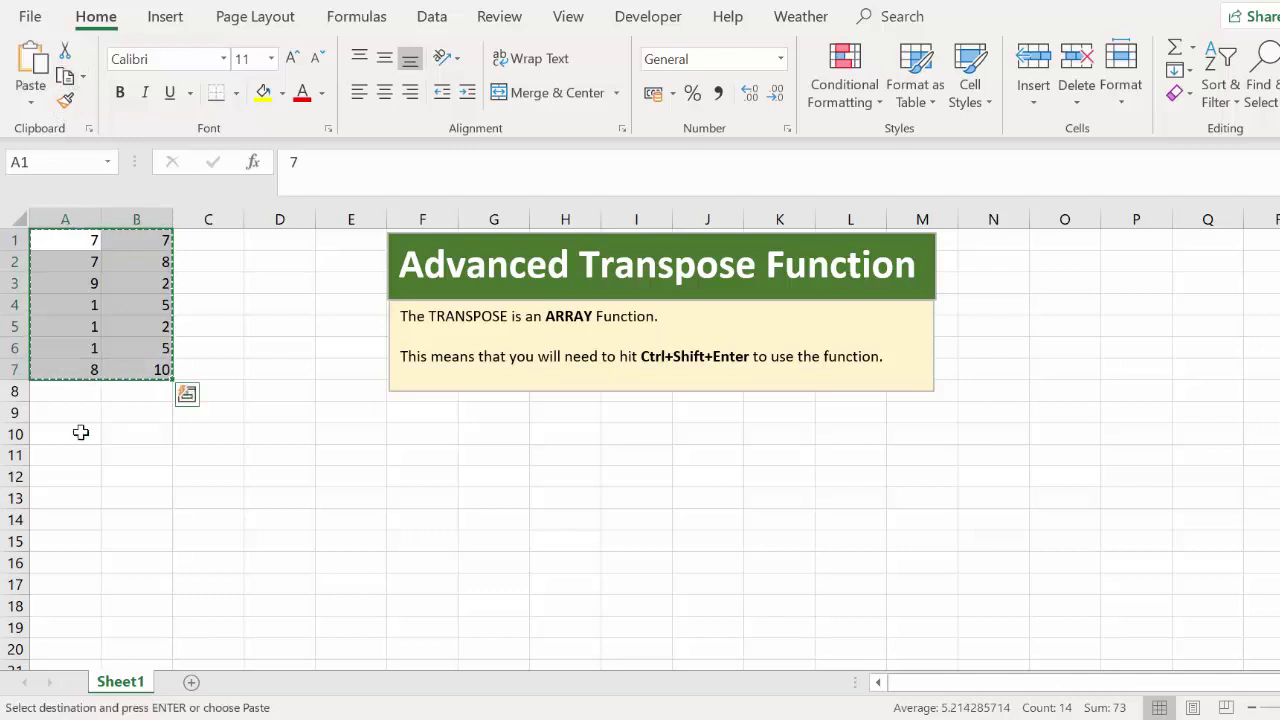
{"action": "left_click", "coordinate": [80, 433]}
{"action": "left_click", "coordinate": [30, 95]}
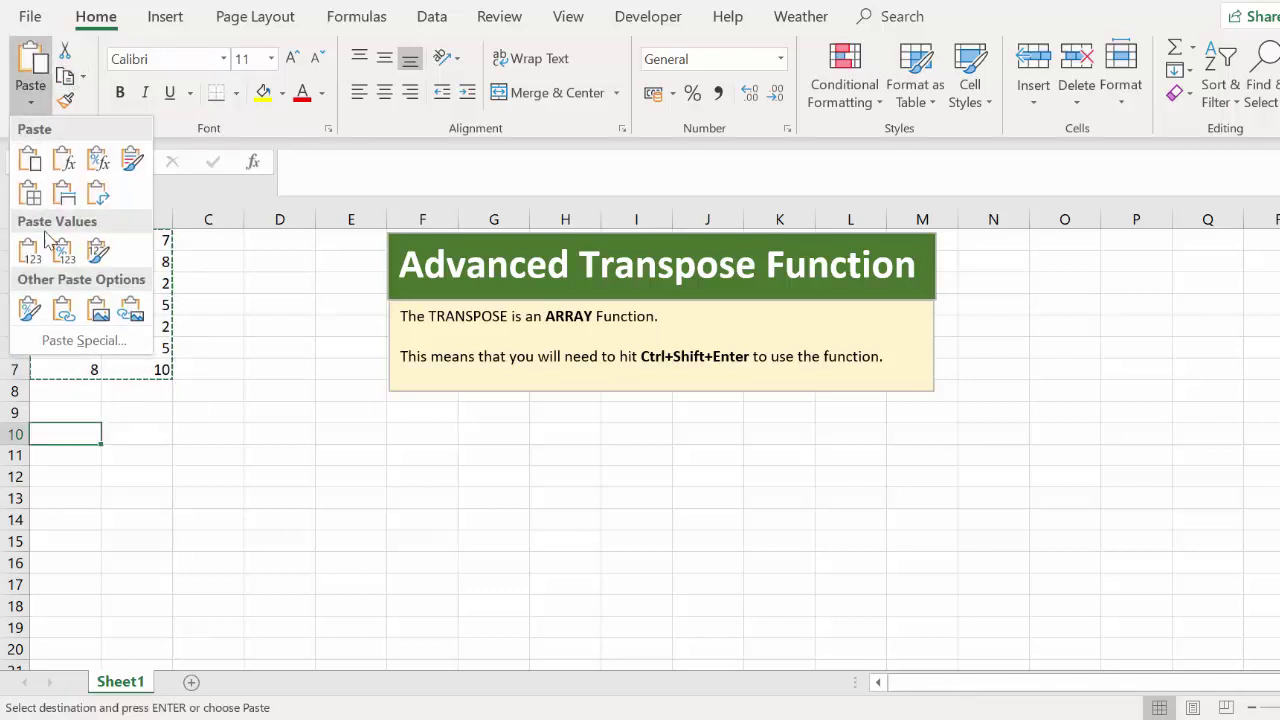
{"action": "left_click", "coordinate": [106, 202]}
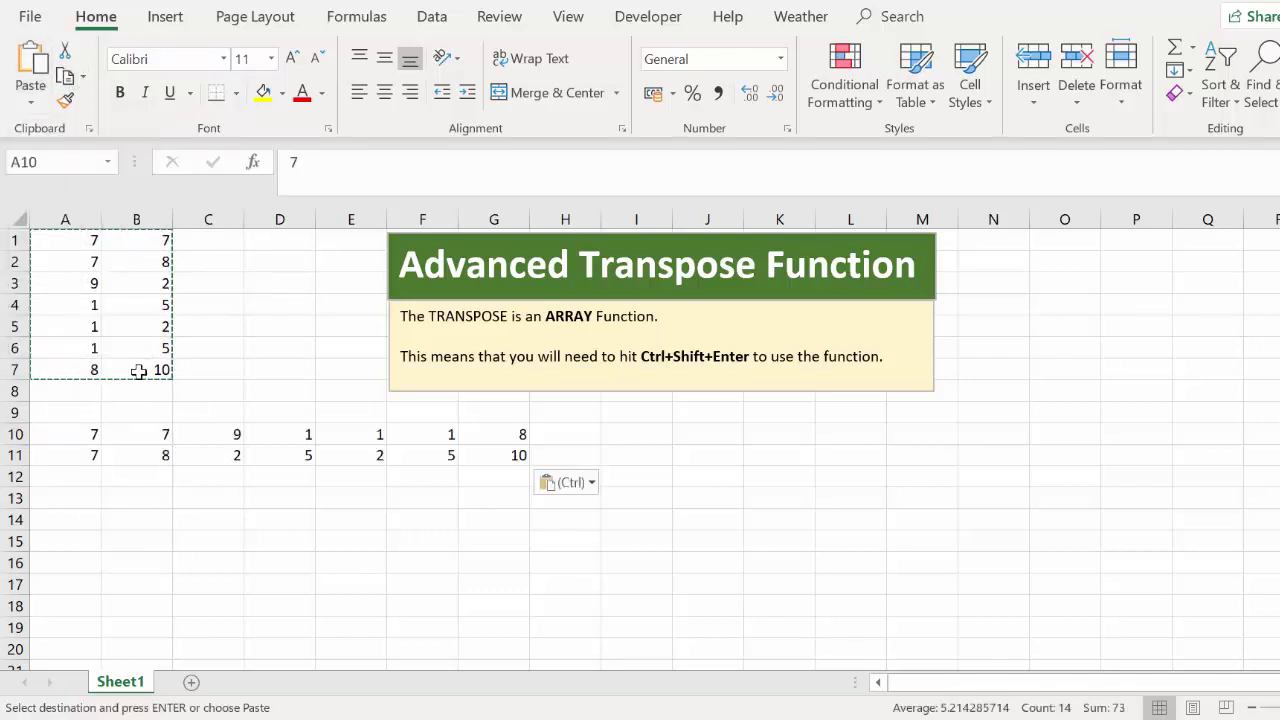
{"action": "left_click", "coordinate": [273, 447]}
{"action": "key", "text": "ctrl+z"}
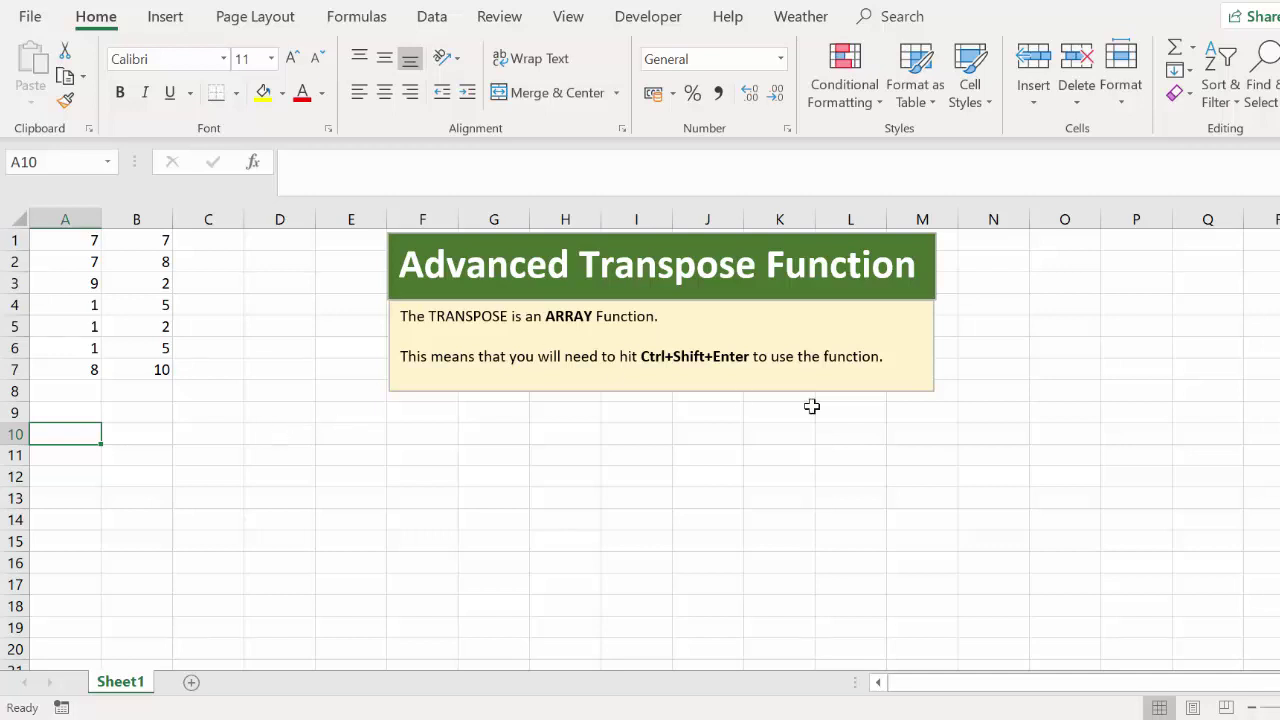
Step: Enter =TRANSPOSE(A1:B7) as an array formula across the range A10:G11
{"action": "left_click_drag", "start_coordinate": [900, 358], "coordinate": [663, 343]}
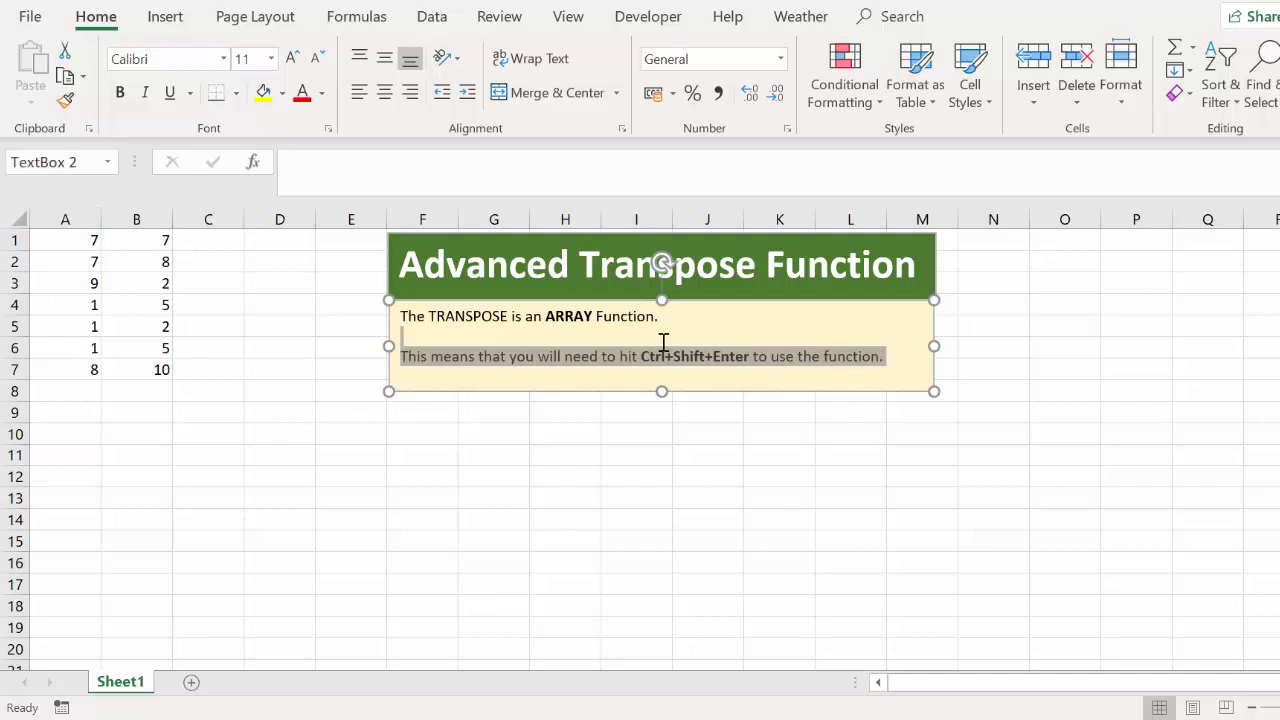
{"action": "left_click", "coordinate": [531, 462]}
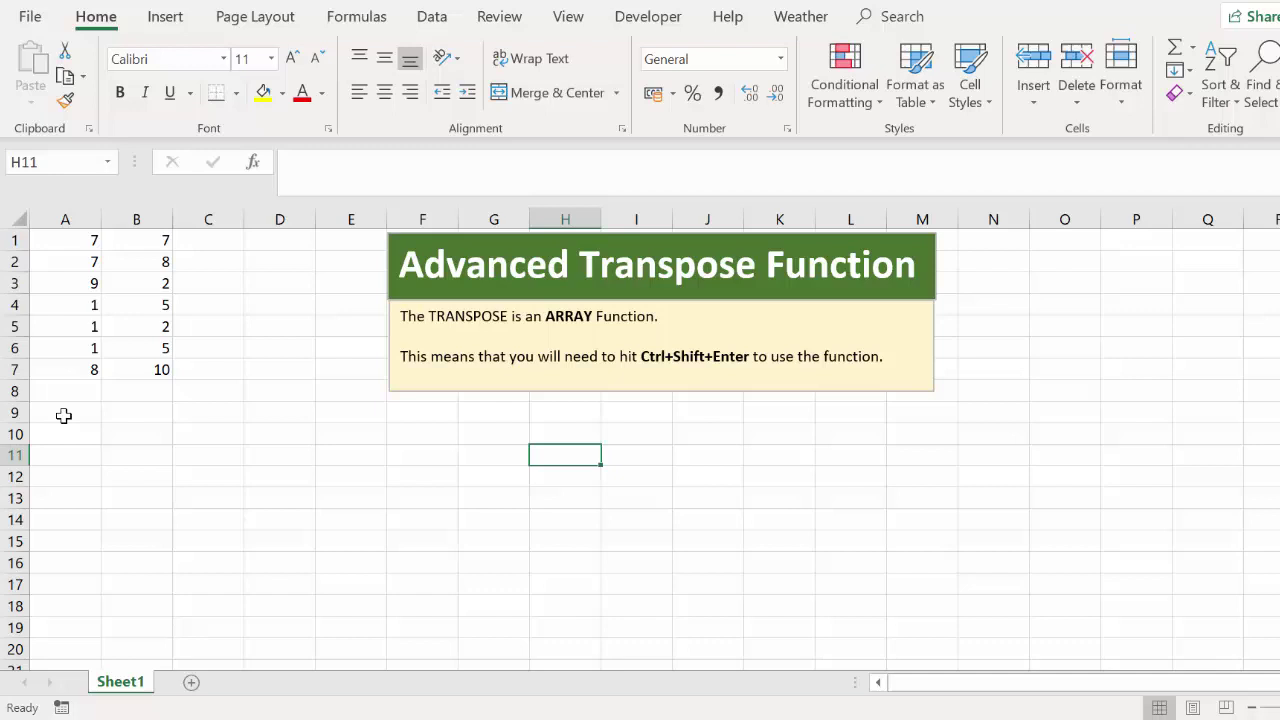
{"action": "left_click", "coordinate": [83, 433]}
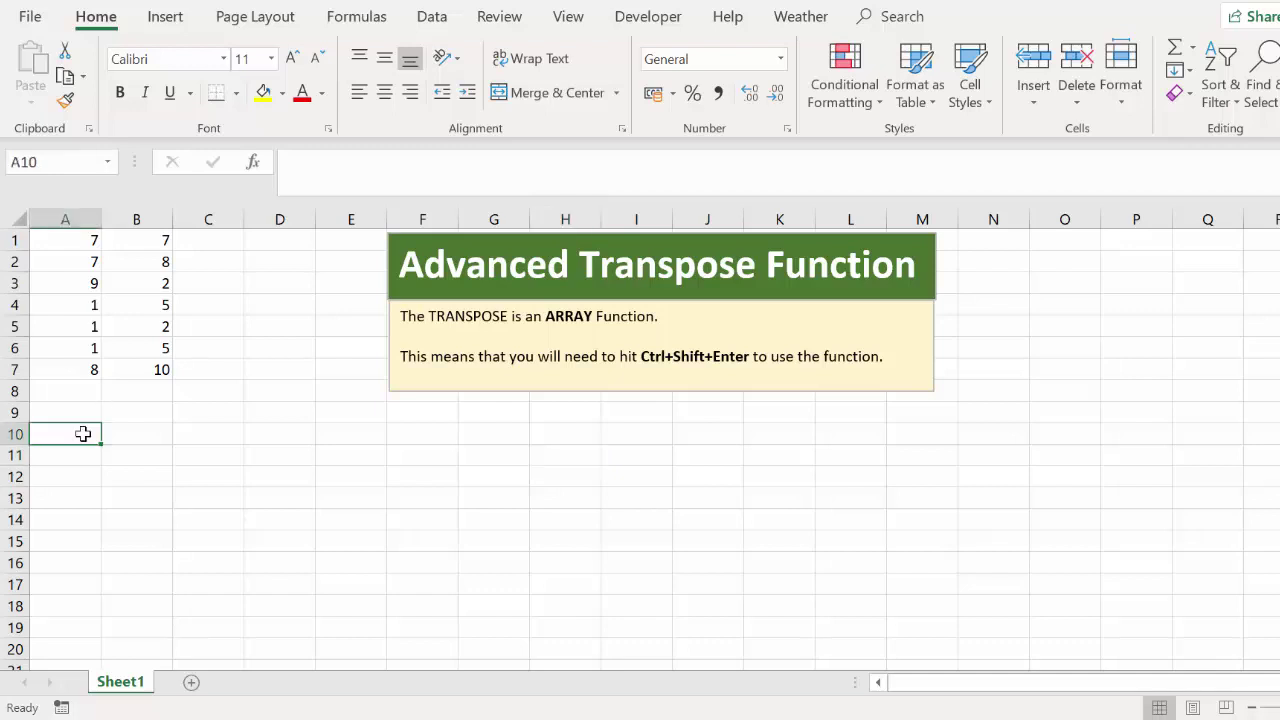
{"action": "left_click_drag", "start_coordinate": [83, 433], "coordinate": [467, 449]}
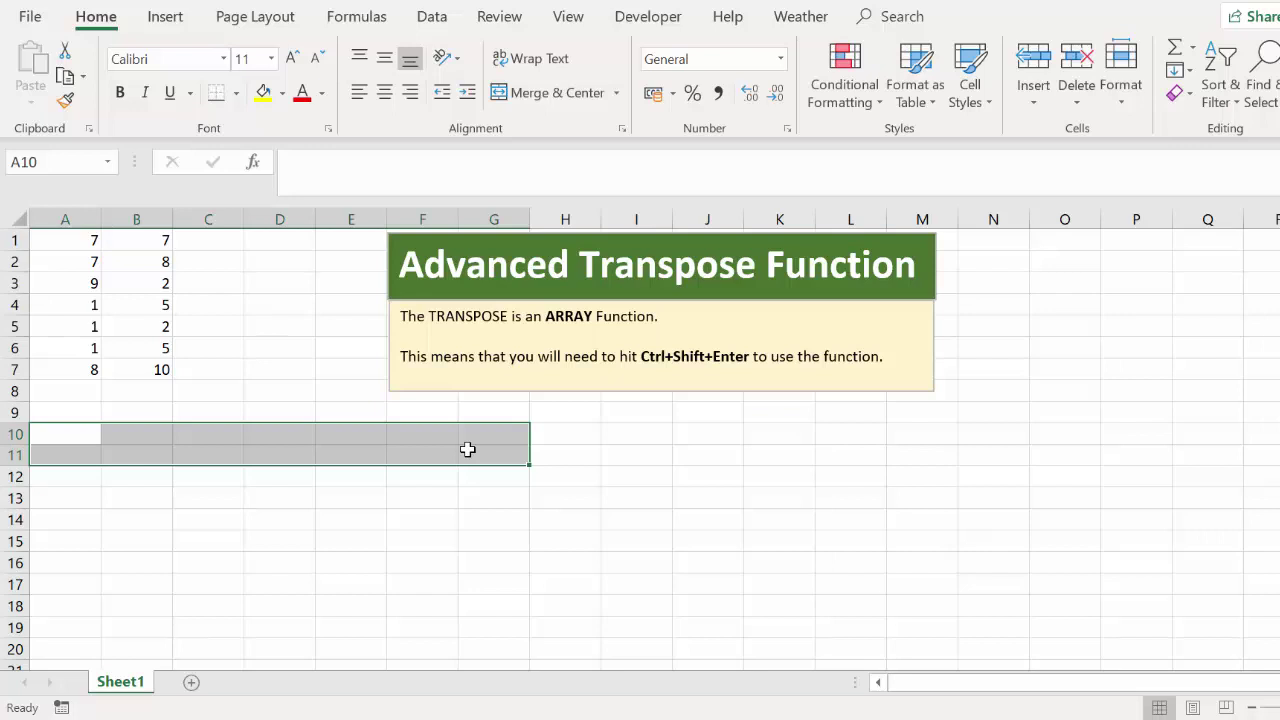
{"action": "type", "text": "=TRA"}
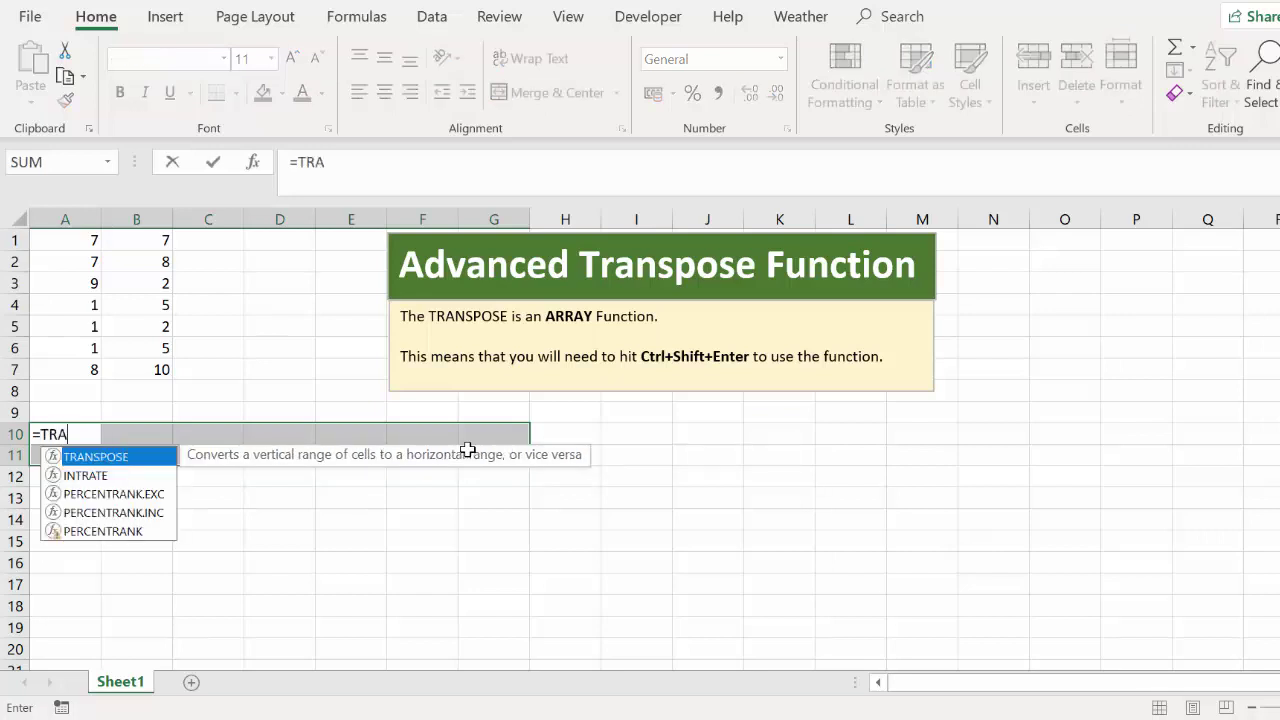
{"action": "double_click", "coordinate": [152, 457]}
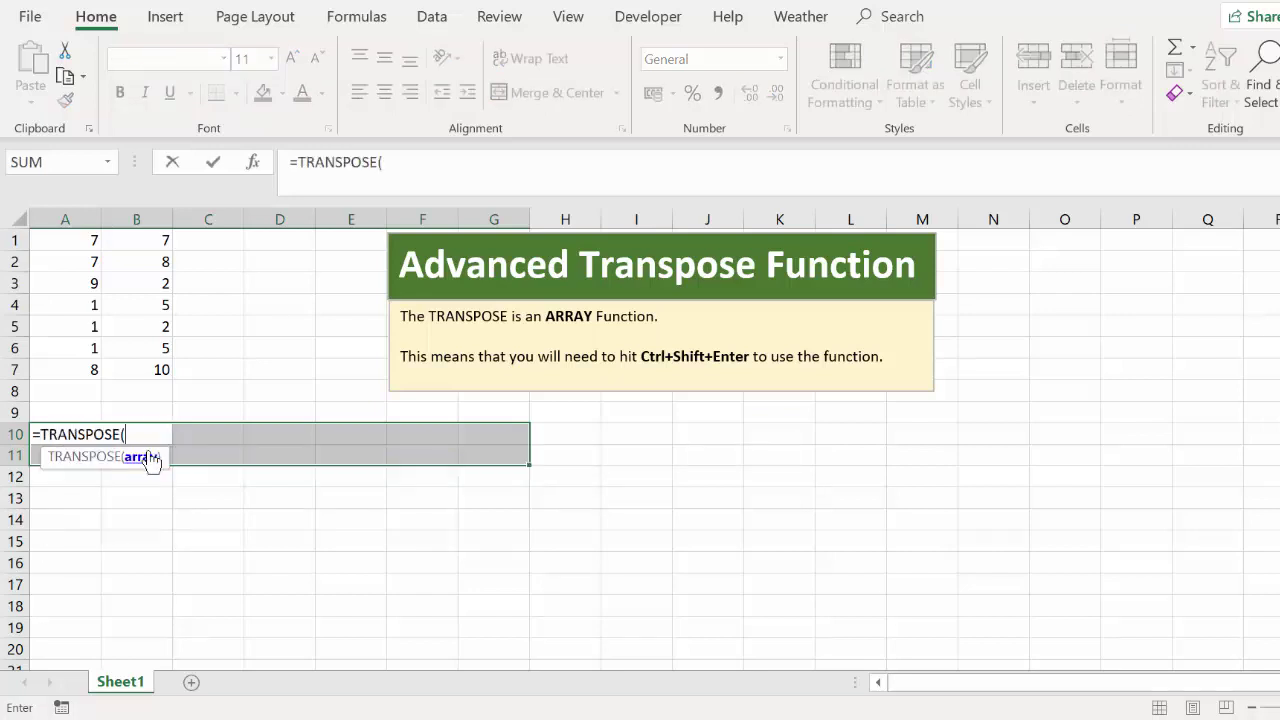
{"action": "left_click_drag", "start_coordinate": [91, 243], "coordinate": [129, 370]}
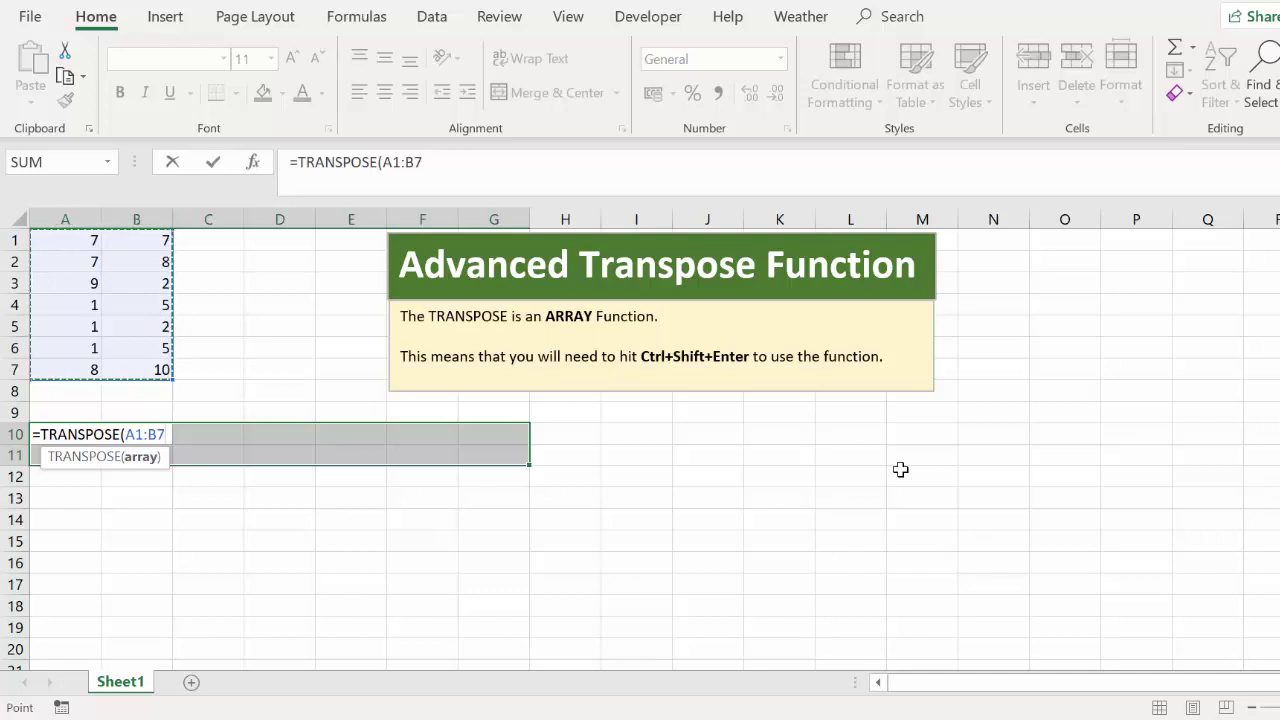
{"action": "type", "text": ")"}
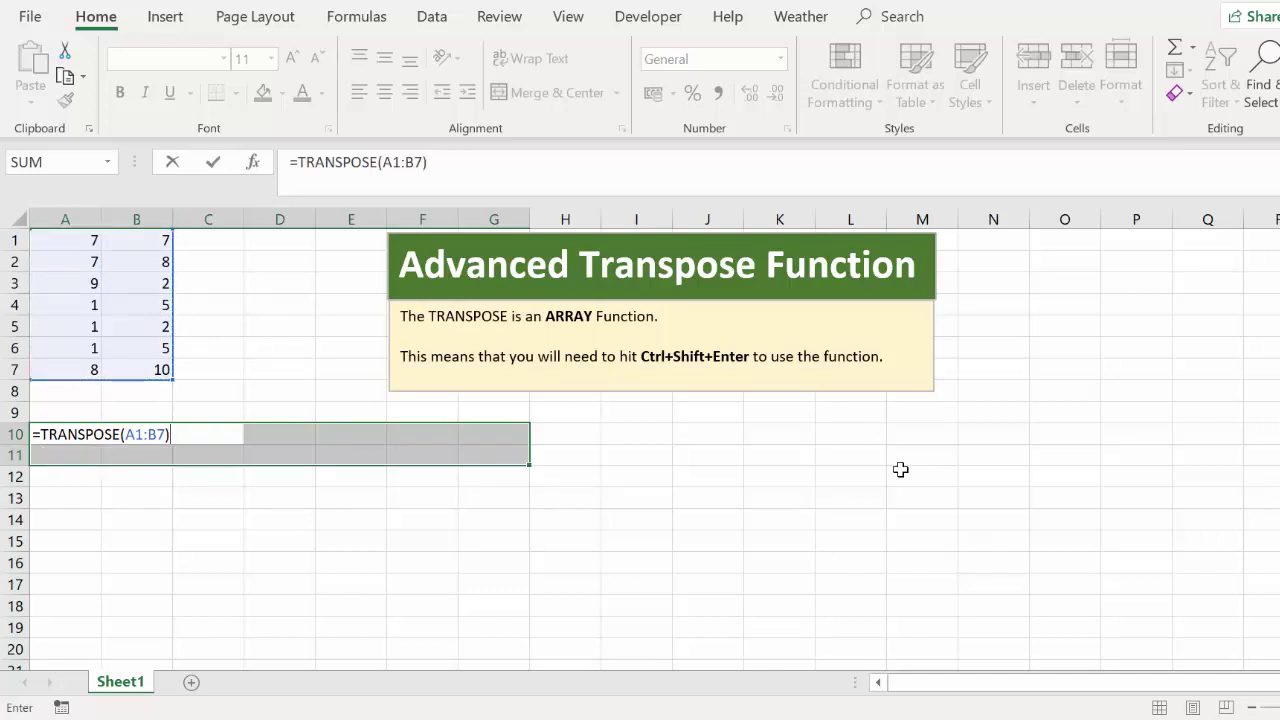
{"action": "key", "text": "ctrl+shift+Return"}
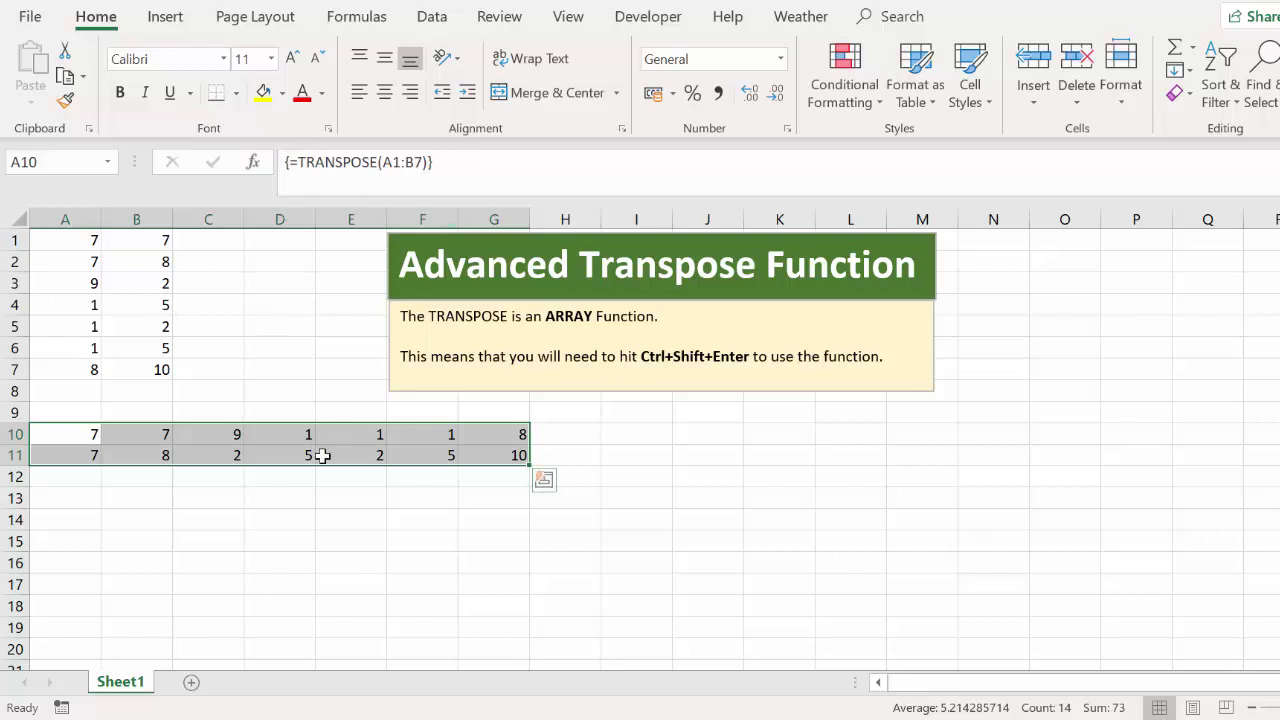
Step: Set source cell A1 to 10 and check the linked transposed range A10:G11
{"action": "left_click", "coordinate": [70, 240]}
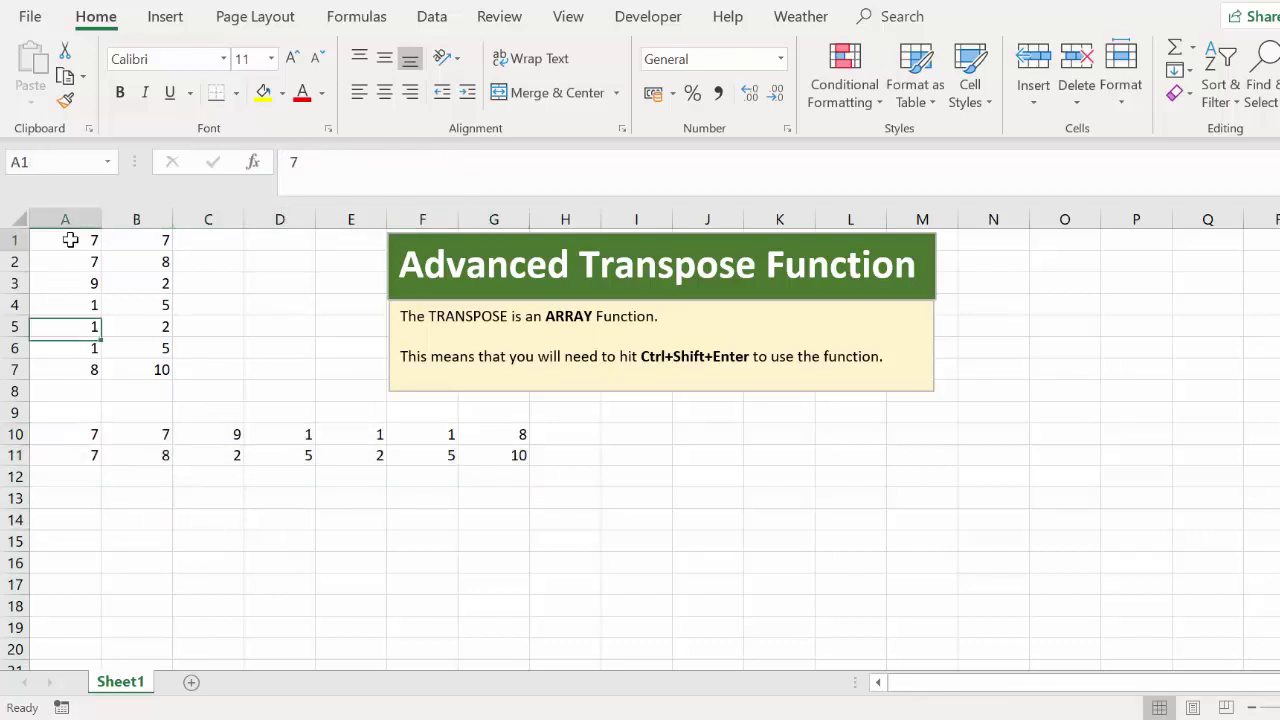
{"action": "type", "text": "10"}
{"action": "key", "text": "Return"}
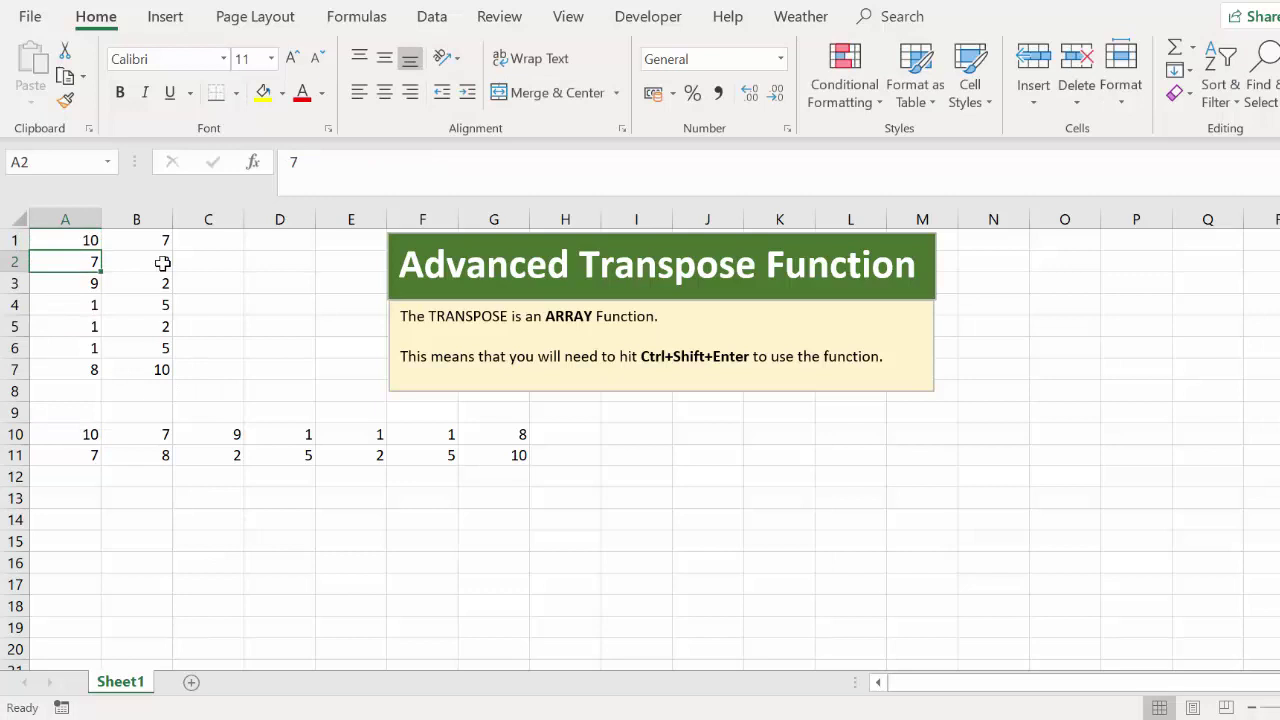
{"action": "left_click_drag", "start_coordinate": [89, 436], "coordinate": [468, 442]}
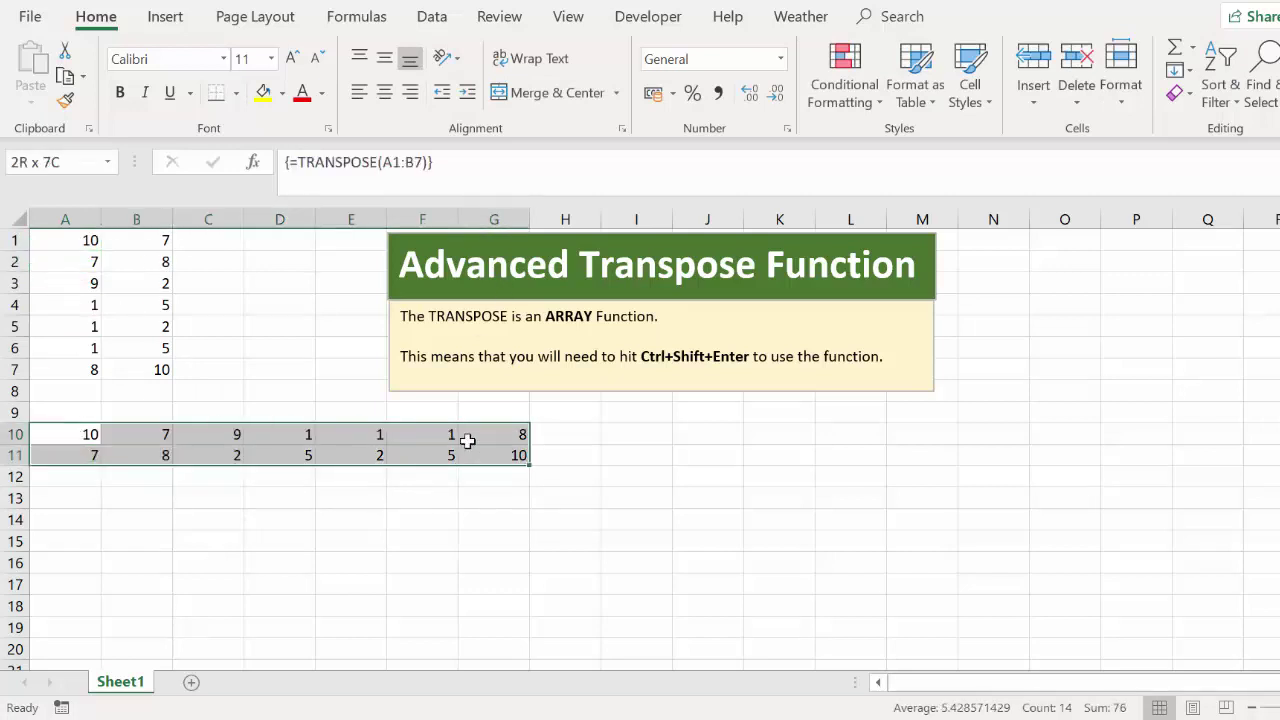
Step: Set source cell B5 to 13 and inspect the array formula in the transposed range
{"action": "left_click", "coordinate": [158, 326]}
{"action": "type", "text": "13"}
{"action": "key", "text": "Return"}
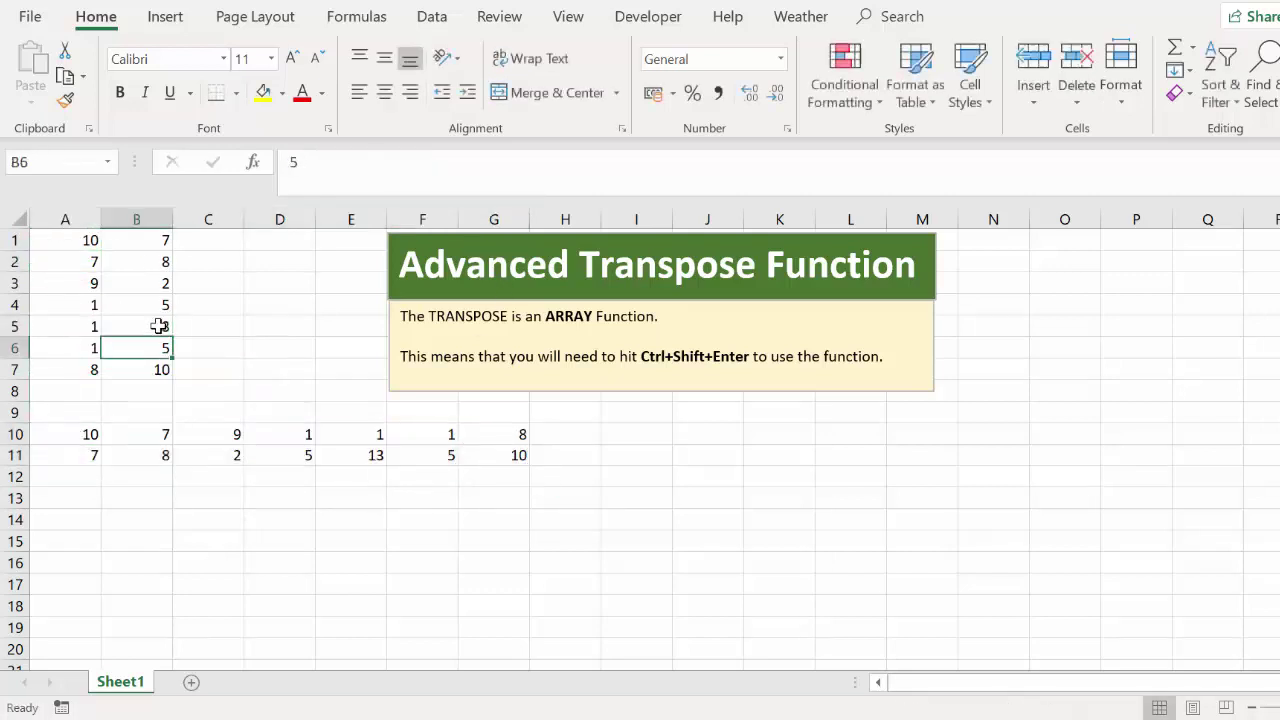
{"action": "key", "text": "Down"}
{"action": "left_click", "coordinate": [157, 450]}
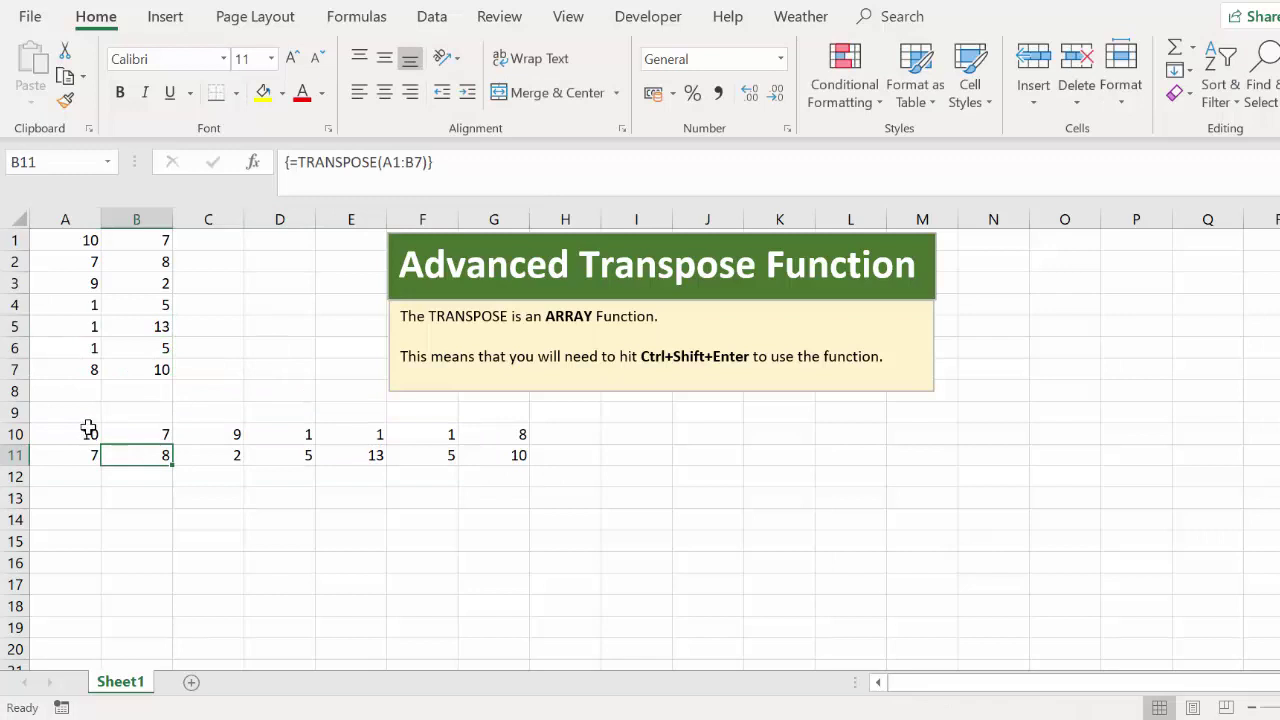